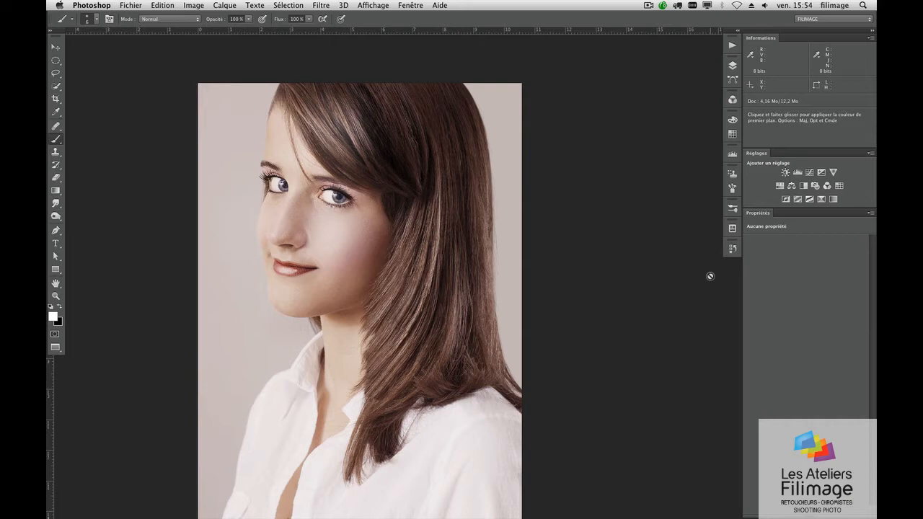
Step: Compare the retouched portrait with the base layer and Calque 1 by toggling each layer's visibility
click(732, 66)
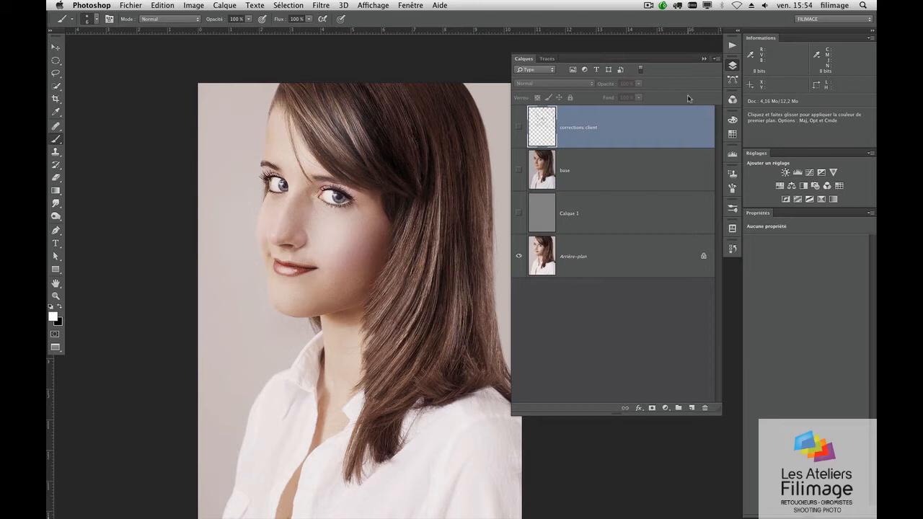
click(593, 185)
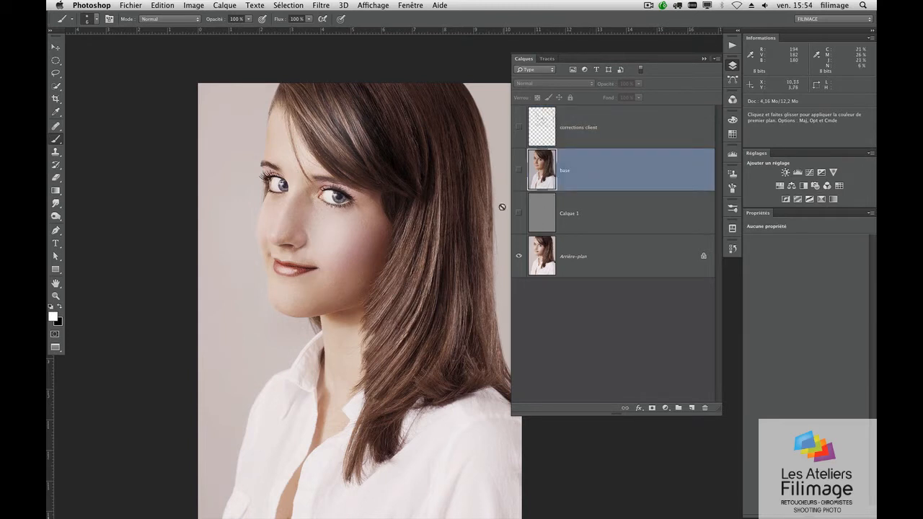
click(520, 172)
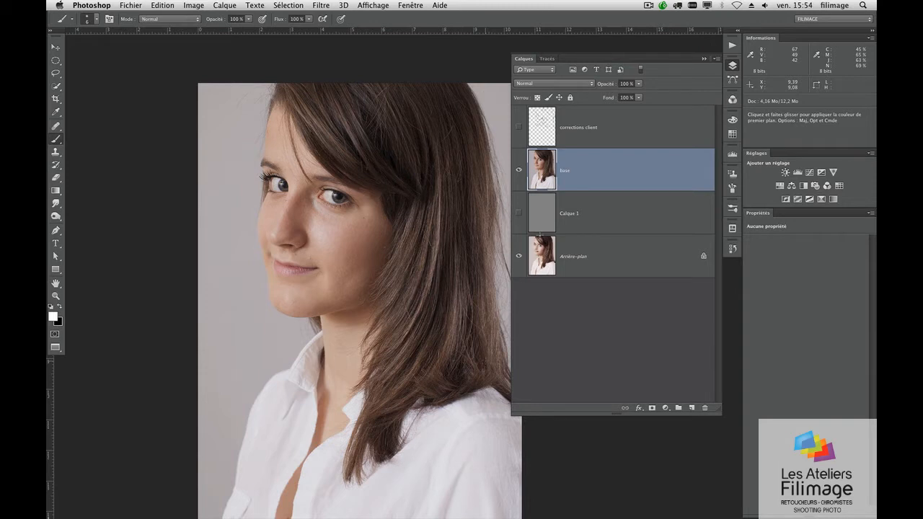
click(519, 171)
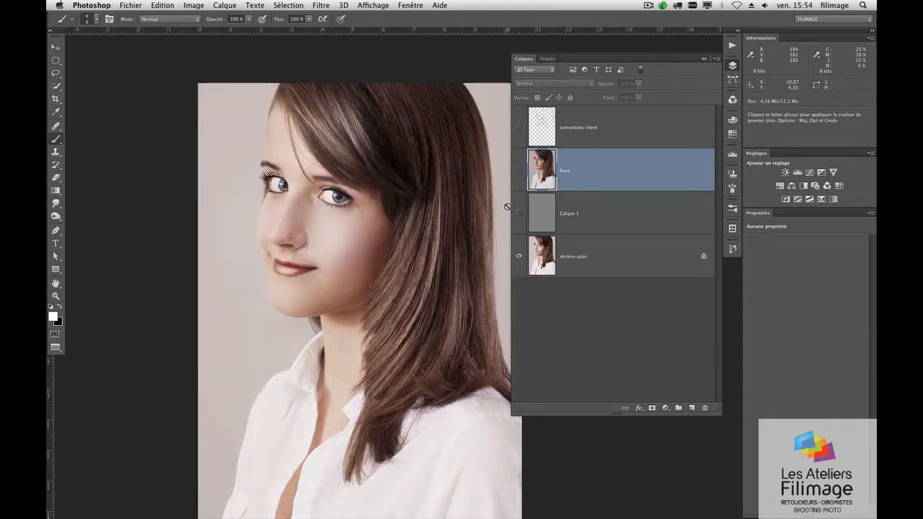
click(519, 213)
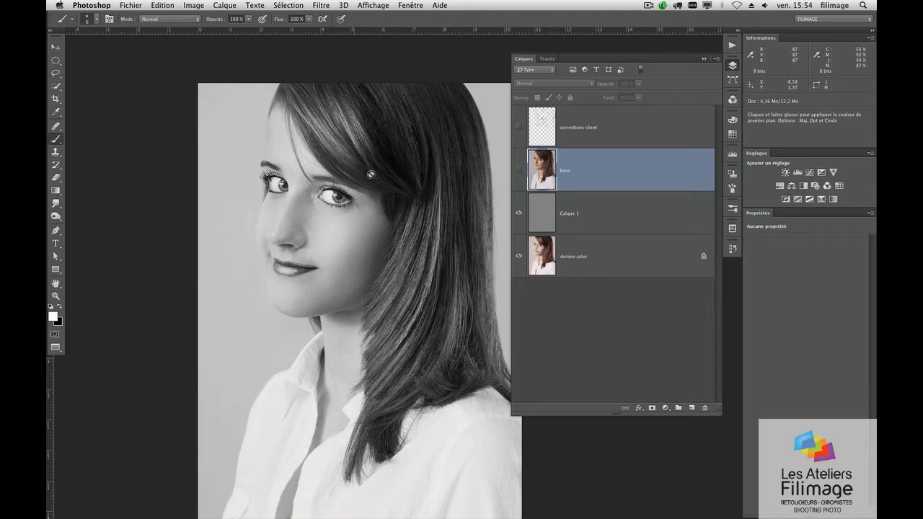
click(519, 213)
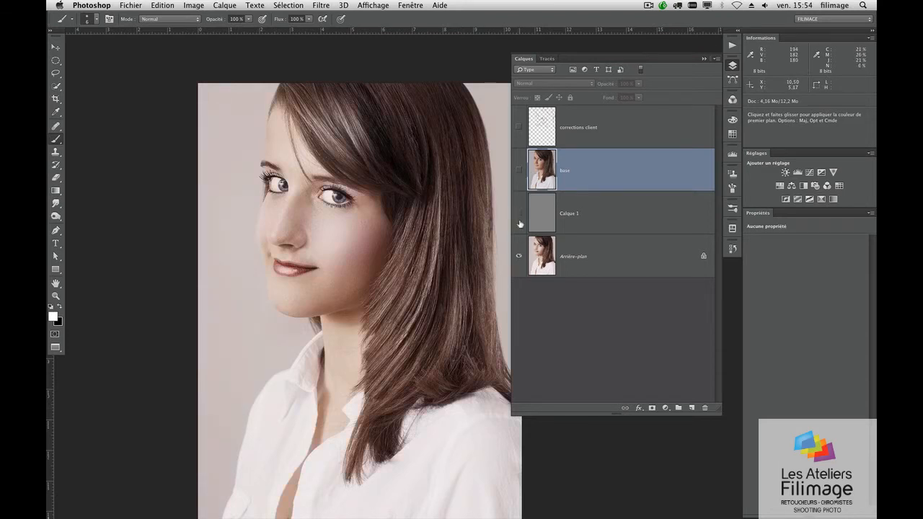
Step: Show the base and corrections client layers and examine the annotated areas of the face and hair up close
click(518, 170)
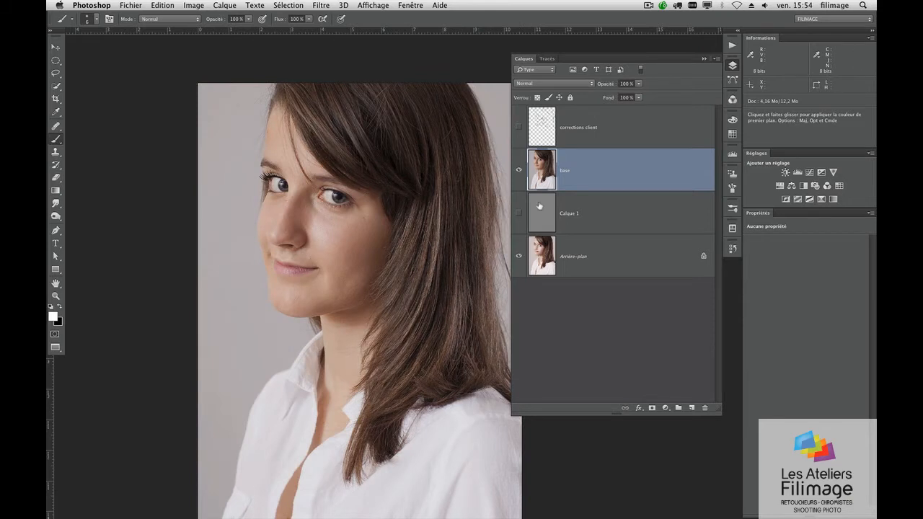
click(519, 128)
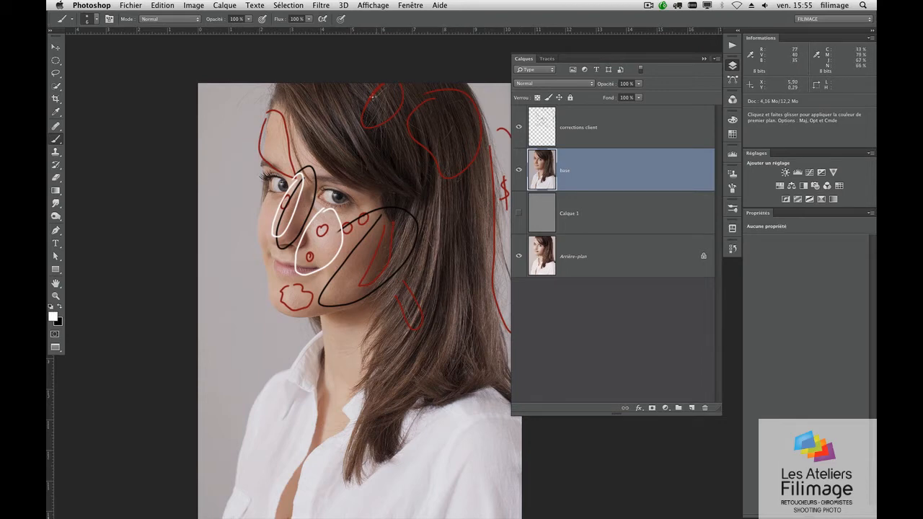
drag(382, 104, 415, 76)
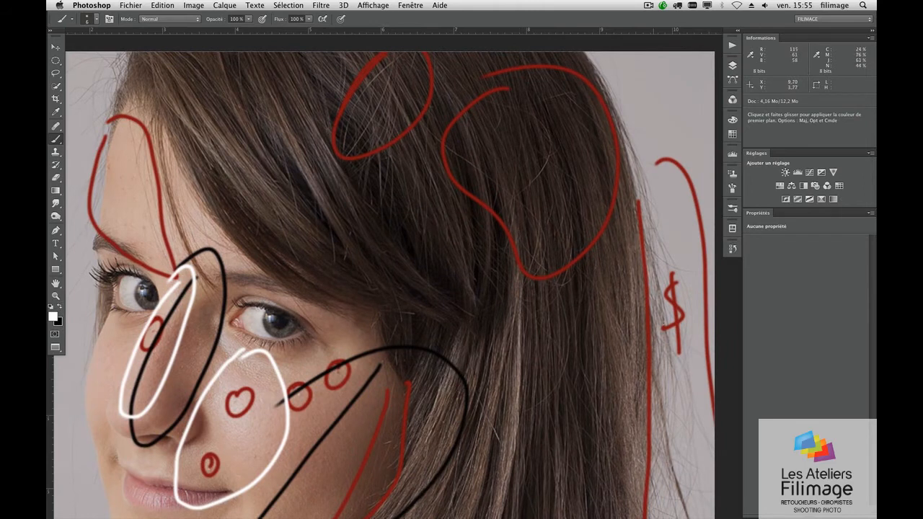
drag(651, 327, 624, 199)
drag(585, 394, 513, 310)
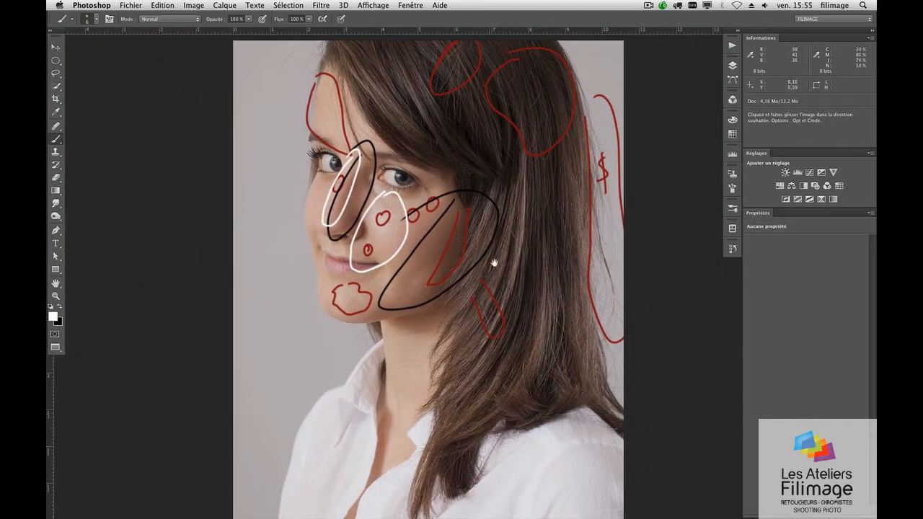
drag(460, 238, 484, 196)
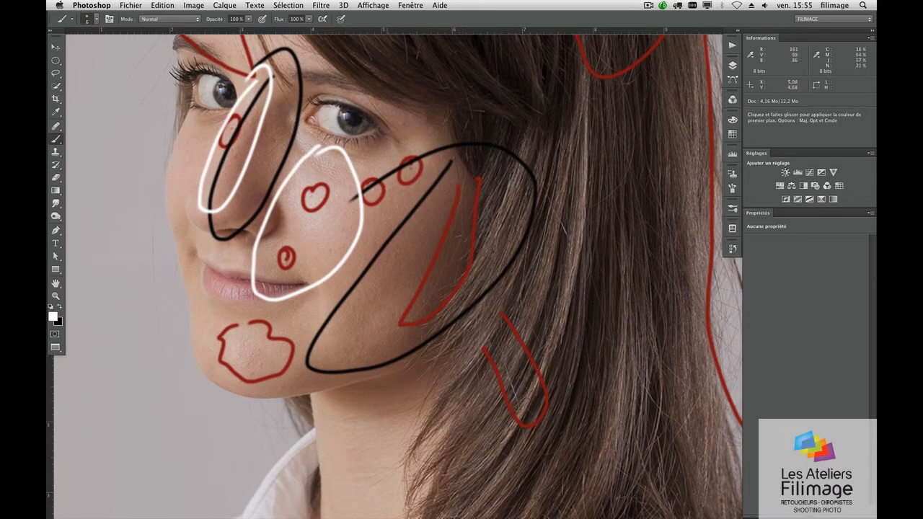
drag(227, 82, 272, 159)
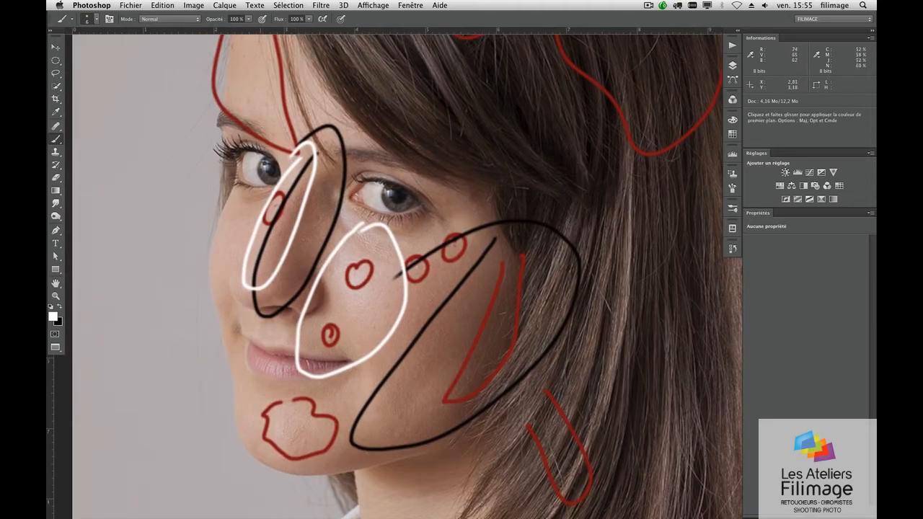
mouse_move(504, 168)
mouse_down()
mouse_move(482, 165)
mouse_move(482, 182)
mouse_move(434, 206)
mouse_up()
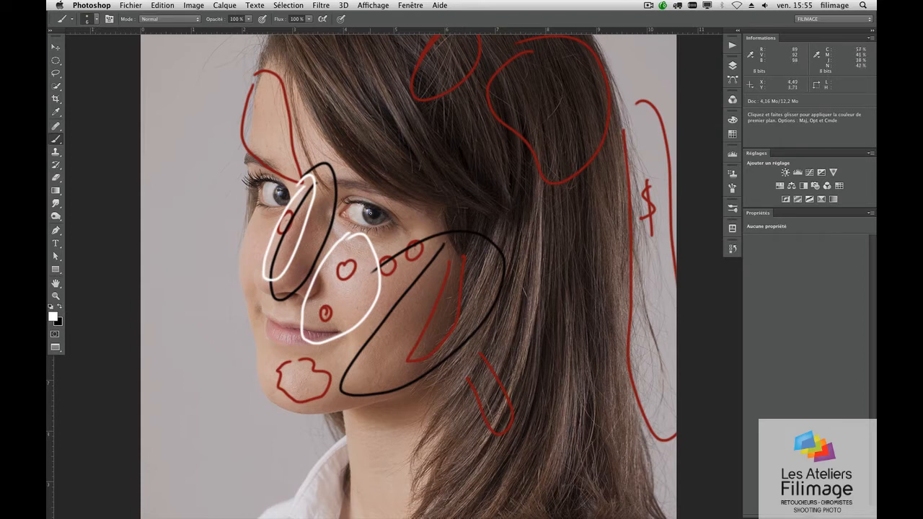
Step: Mark the irises and the whites of both eyes with white brush strokes
mouse_move(365, 209)
mouse_down()
mouse_move(379, 219)
mouse_move(373, 211)
mouse_up()
drag(277, 188, 266, 189)
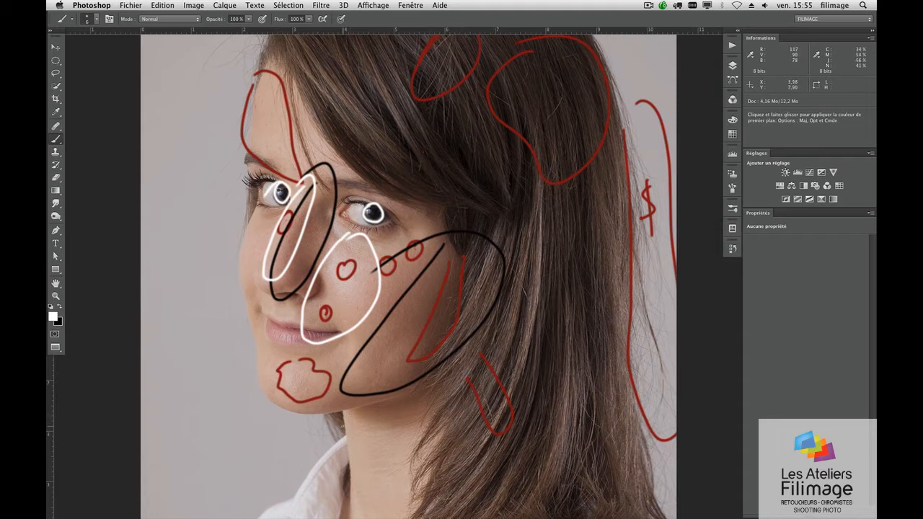
drag(262, 182, 272, 202)
drag(352, 207, 360, 220)
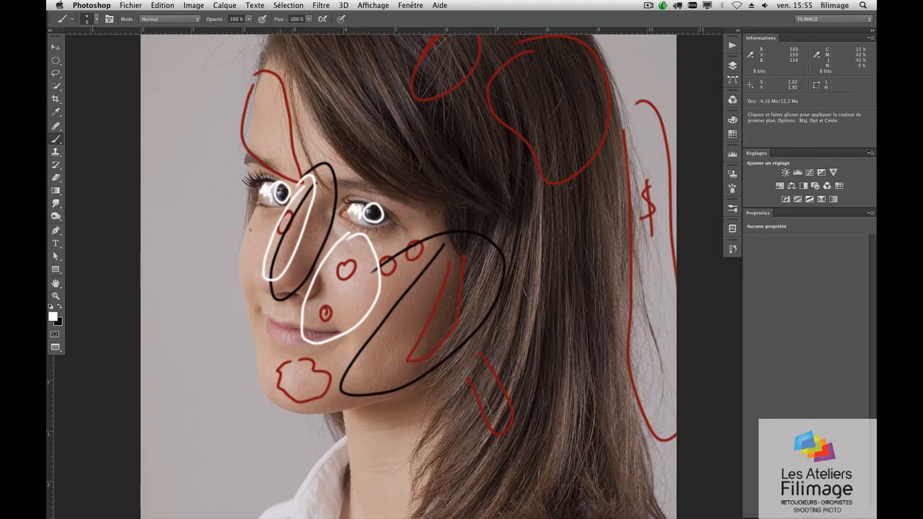
Step: Swap the painting colour to black and mark both eyebrows with brush strokes
click(62, 307)
drag(340, 179, 373, 188)
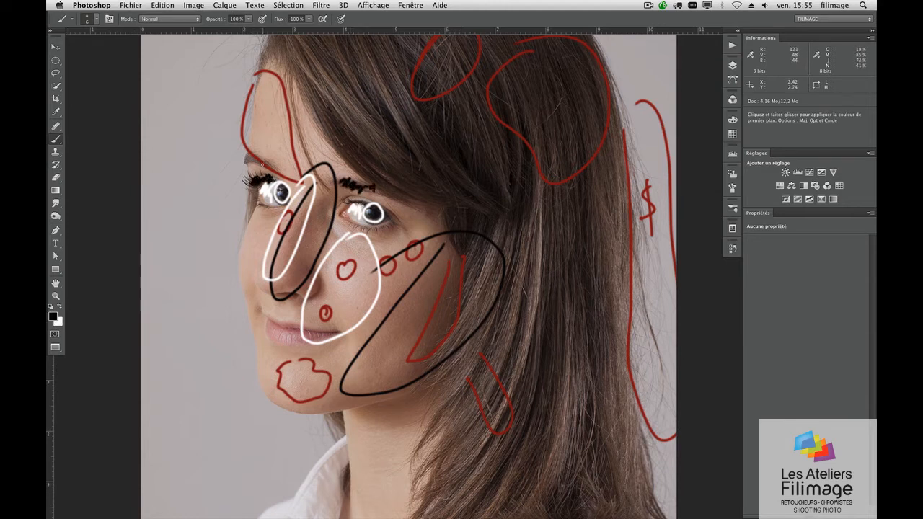
drag(261, 165, 246, 162)
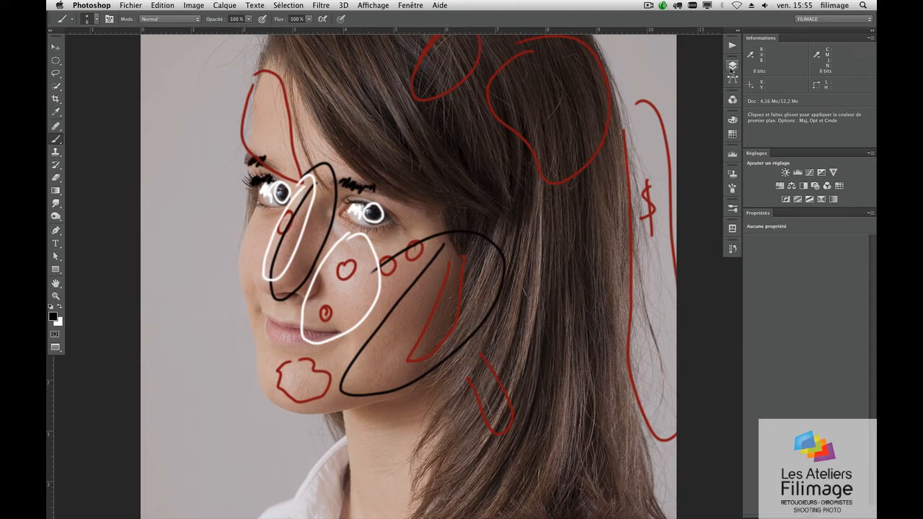
Step: Revert the document to the earliest brush stroke (Pinceau) in the history
click(733, 65)
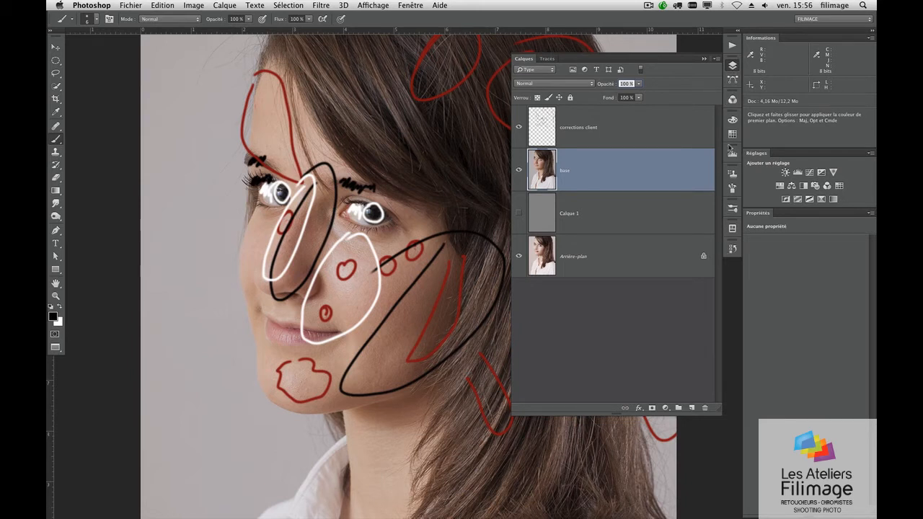
click(732, 250)
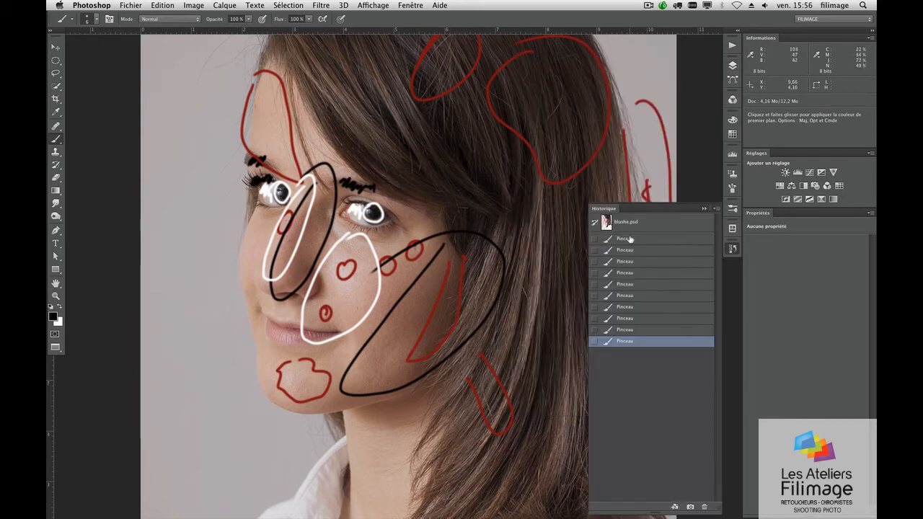
click(626, 239)
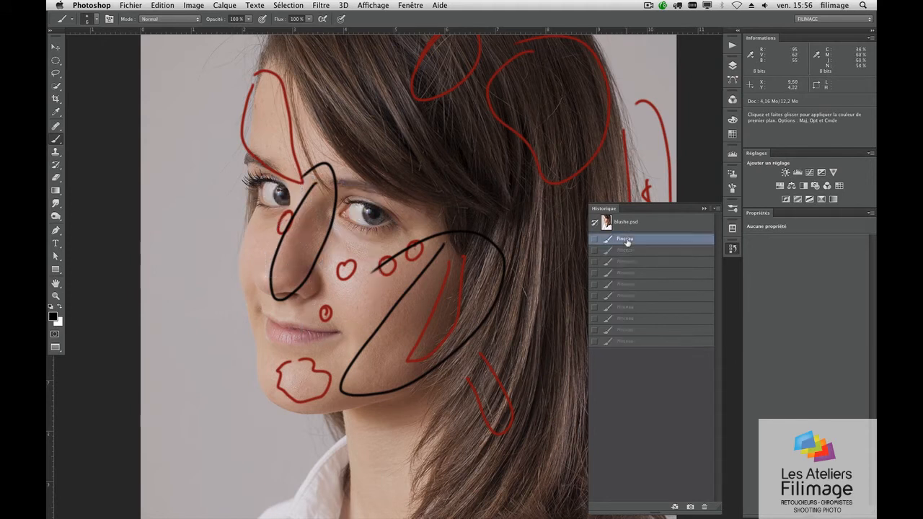
Step: Compare the portrait with and without the annotations, and hide the corrections client and base layers so only Arrière-plan shows
click(732, 66)
click(519, 130)
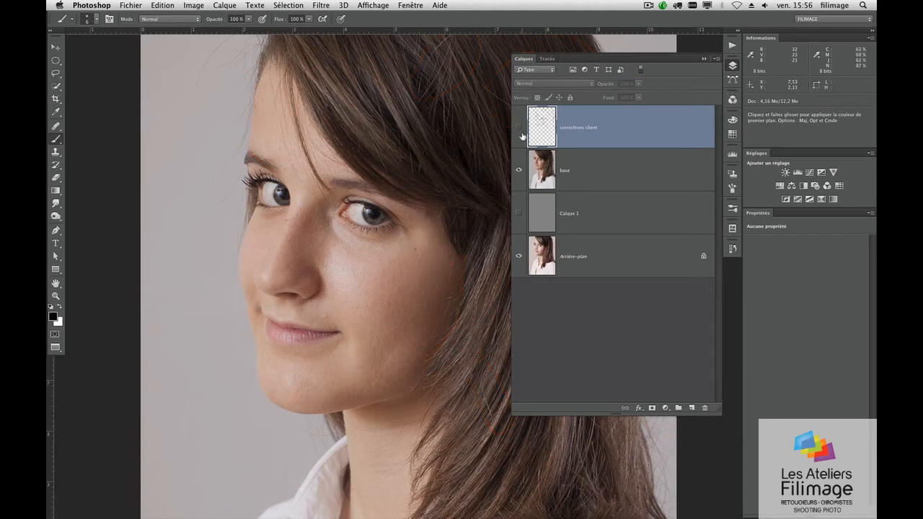
click(519, 130)
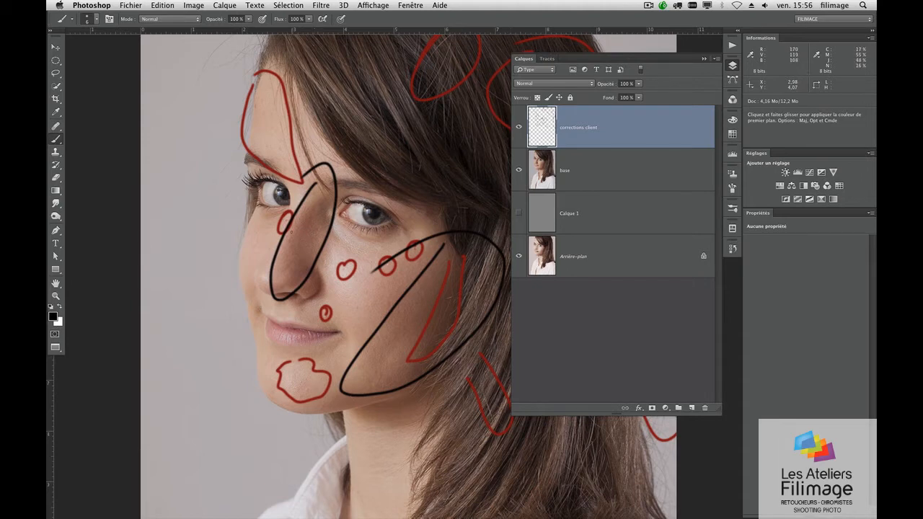
click(518, 171)
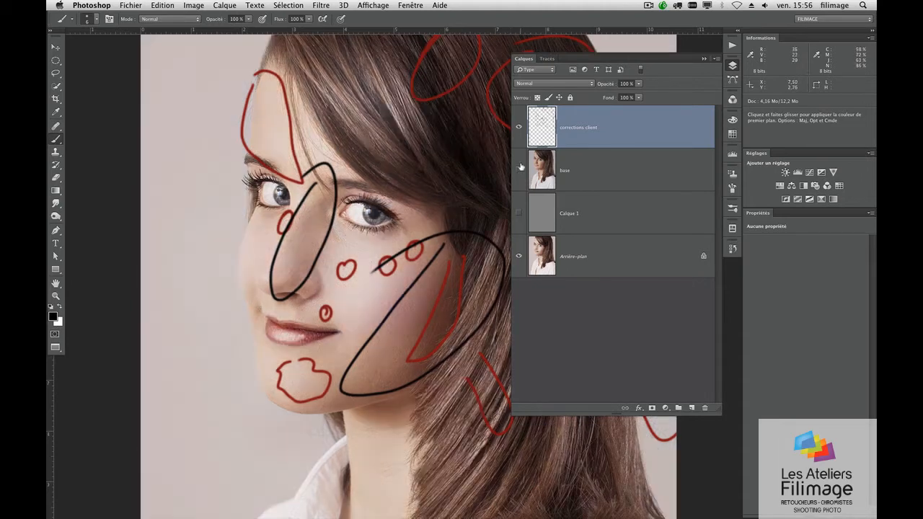
click(518, 128)
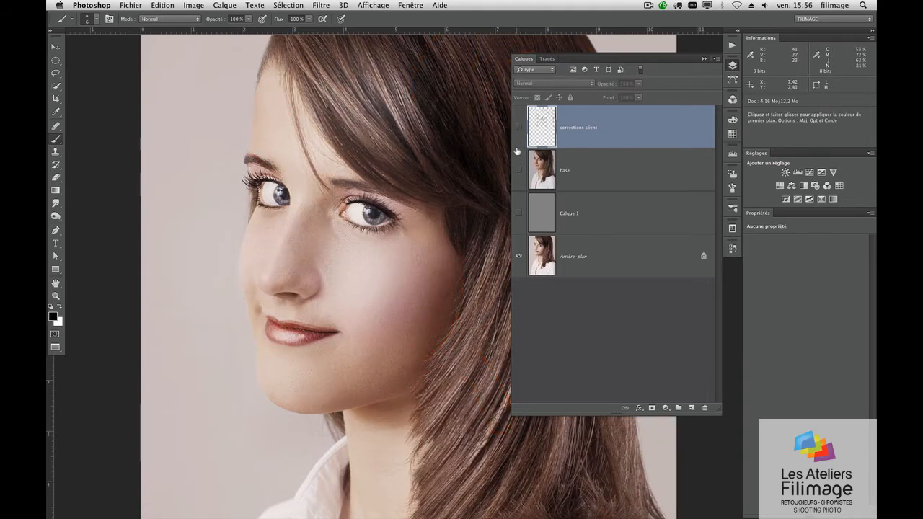
alt+super+click(380, 250)
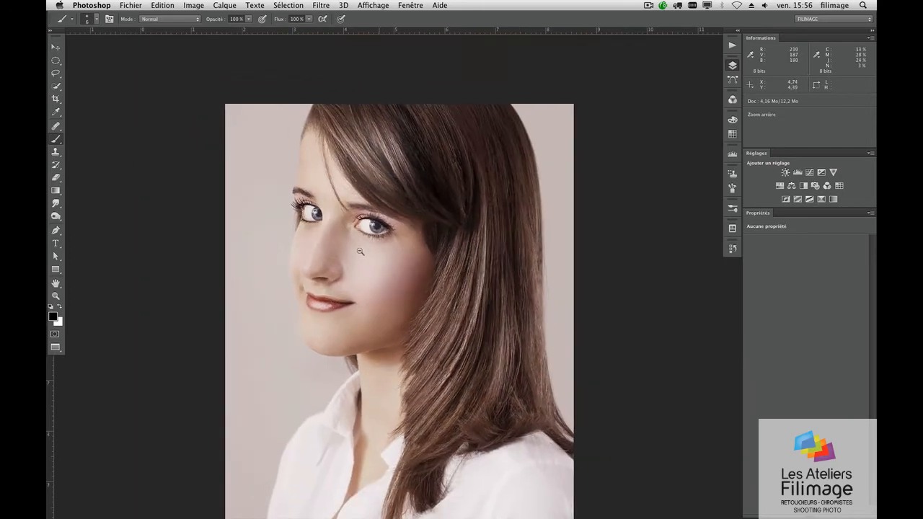
scroll(368, 245, down, 5)
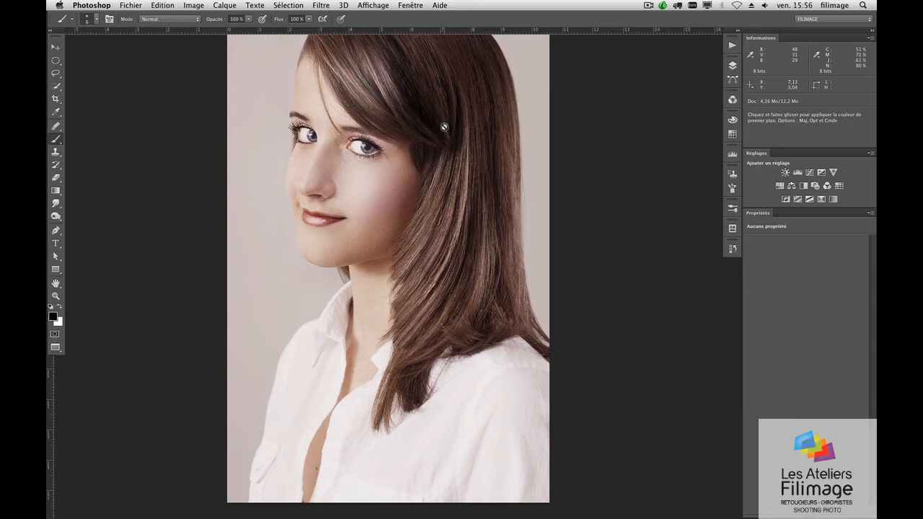
Step: Run the Poudre action to add a masked powder colour layer above the portrait, and check it in the layer list
click(731, 46)
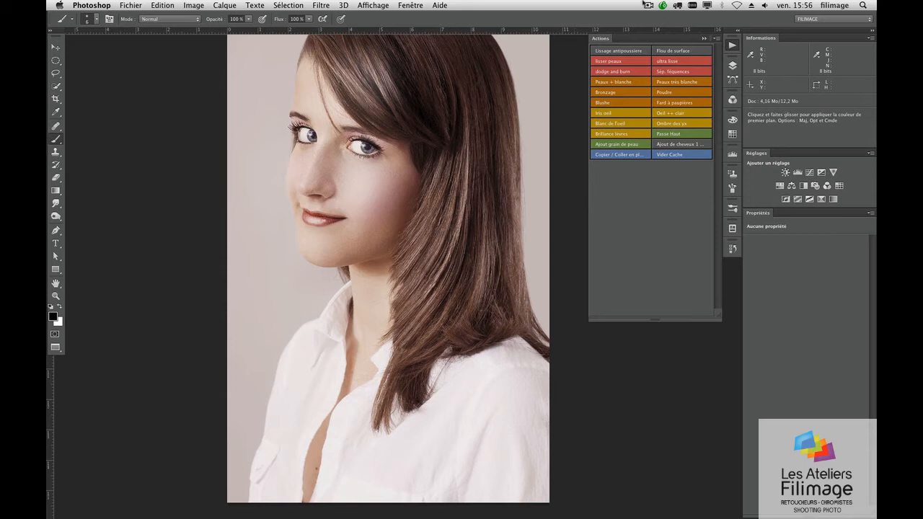
click(664, 93)
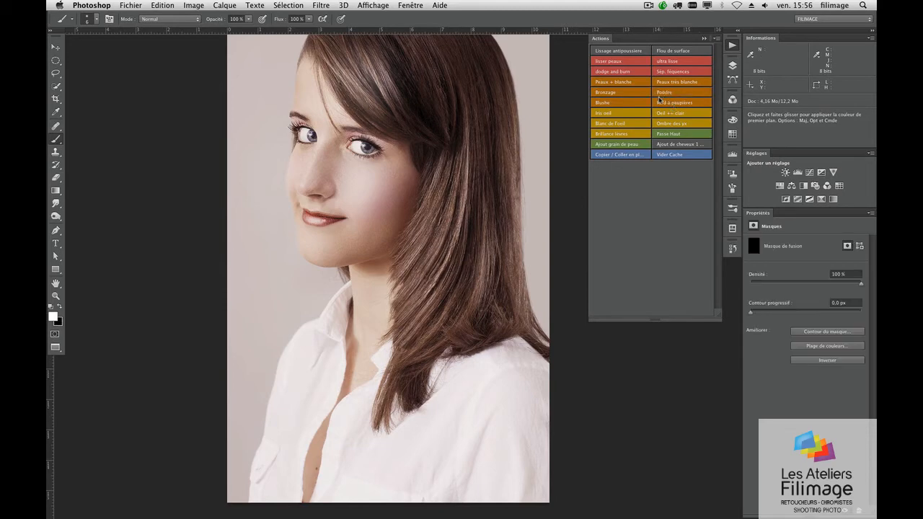
click(731, 70)
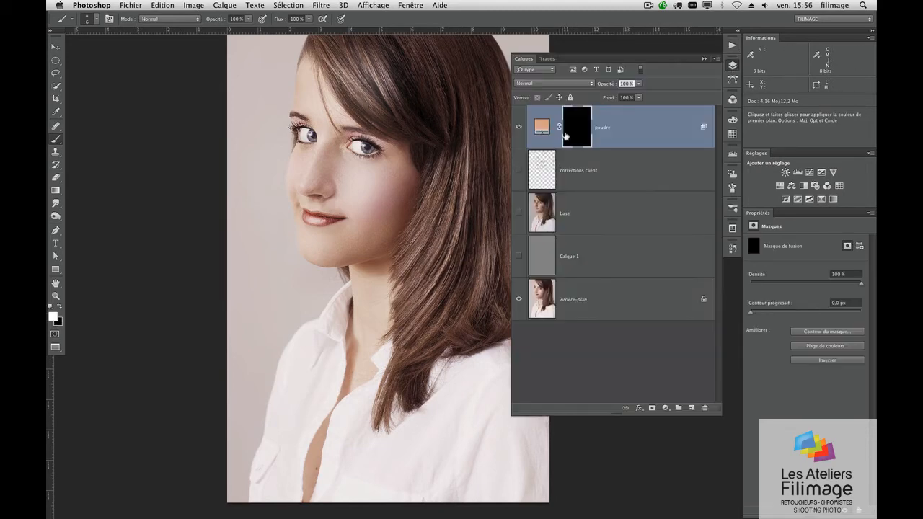
Step: Try painting powder onto the cheek through the layer mask at 100% brush opacity, and undo the stroke
mouse_move(344, 188)
mouse_down()
mouse_move(377, 165)
mouse_move(412, 173)
mouse_move(361, 158)
mouse_move(388, 230)
mouse_move(347, 195)
mouse_up()
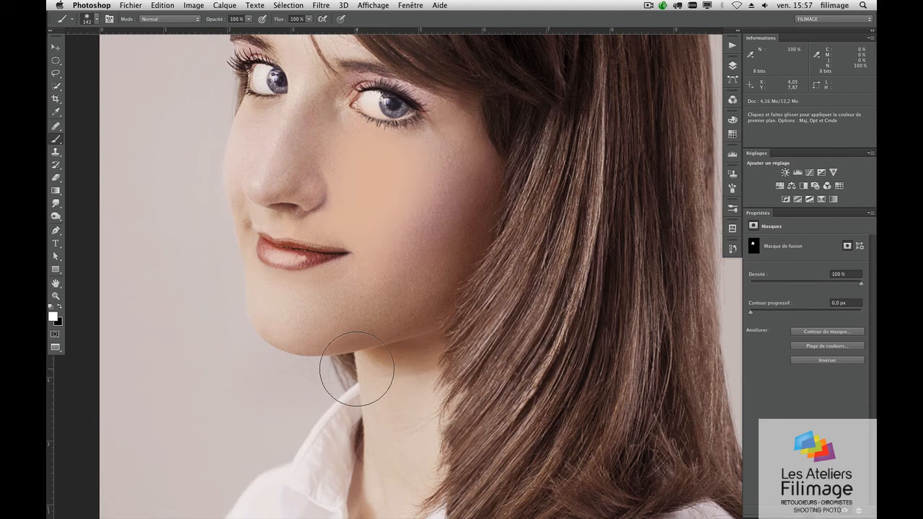
key(z)
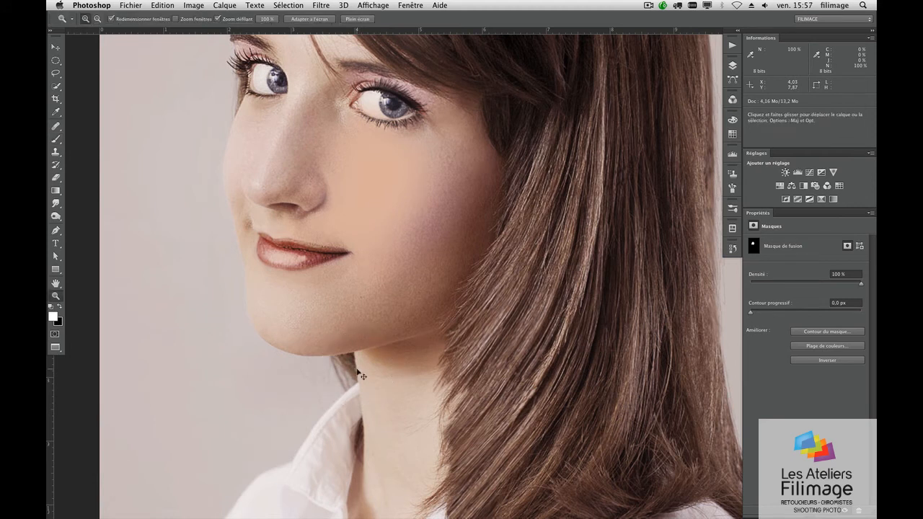
key(super+z)
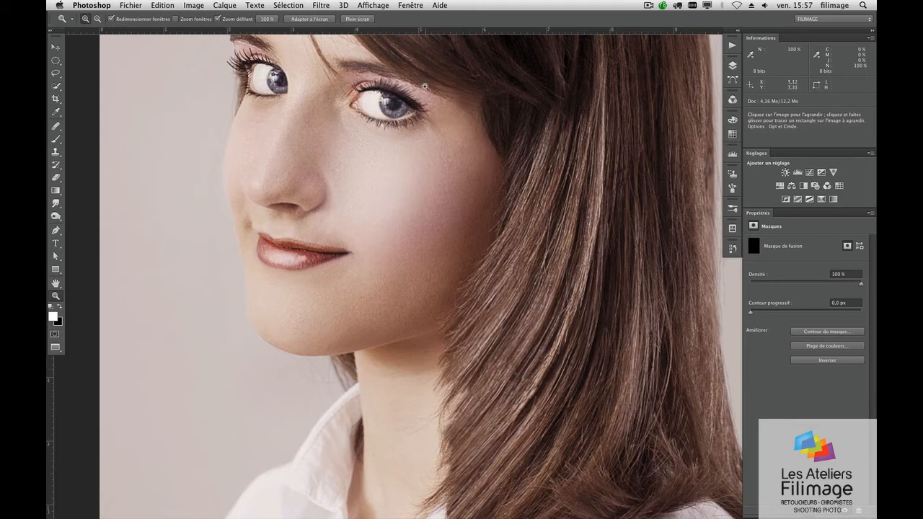
Step: Set the brush to 30% opacity and 30% flow and paint powder softly on the cheek below the eye through the mask
key(b)
key(shift+3)
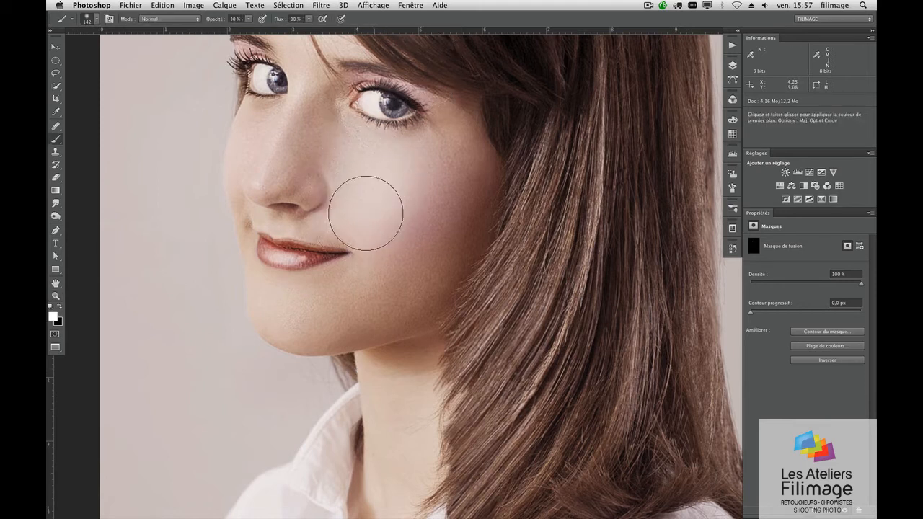
click(733, 64)
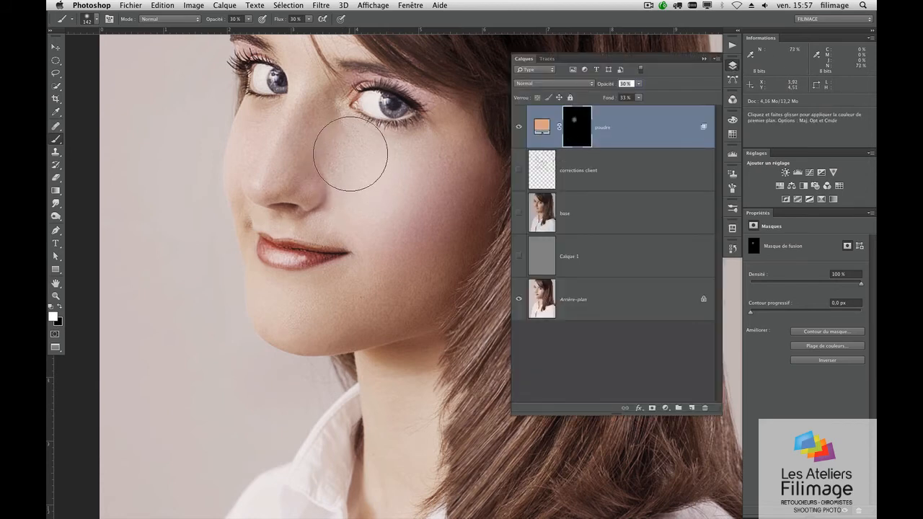
mouse_move(352, 157)
mouse_down()
mouse_move(353, 185)
mouse_move(380, 179)
mouse_move(361, 174)
mouse_up()
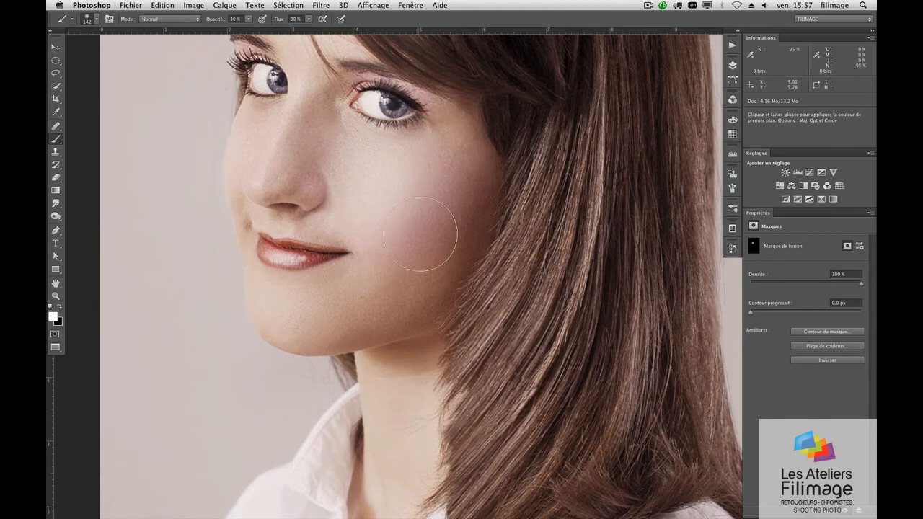
Step: Set the poudre layer's opacity to 100% and toggle its visibility to compare the cheek with and without powder
click(732, 64)
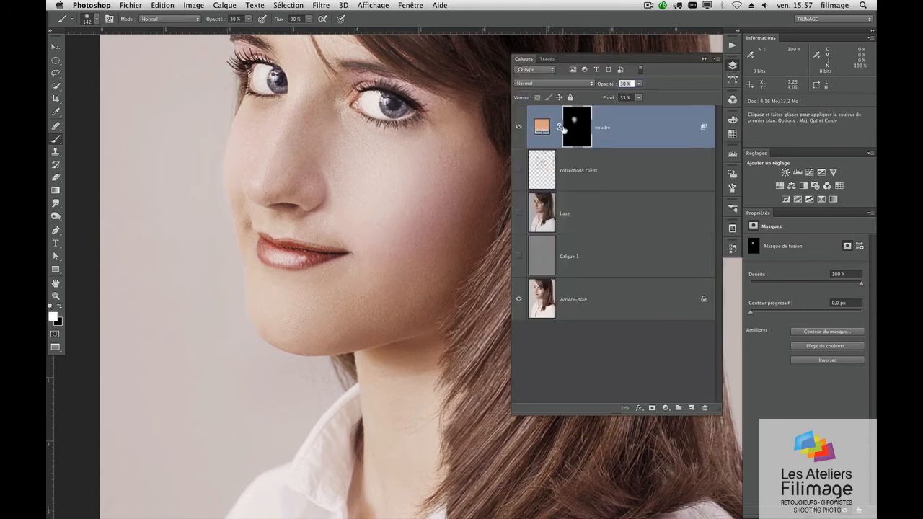
click(638, 96)
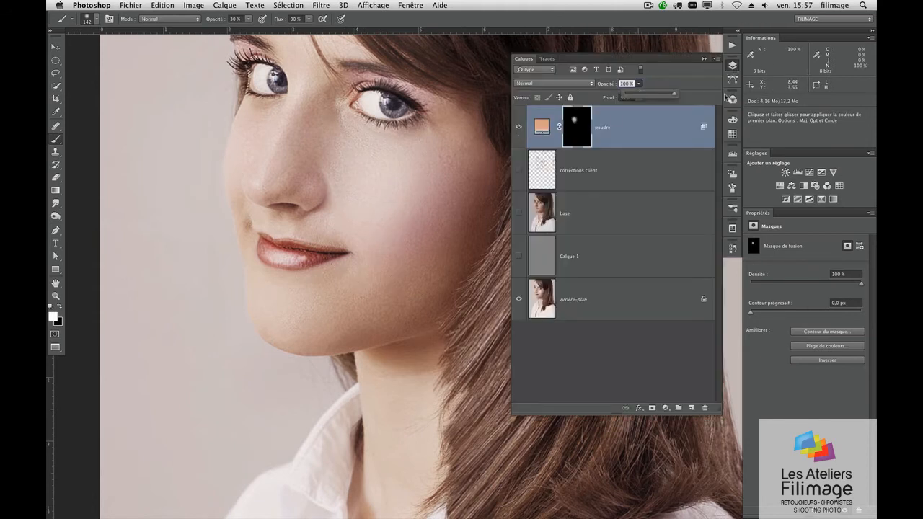
click(518, 128)
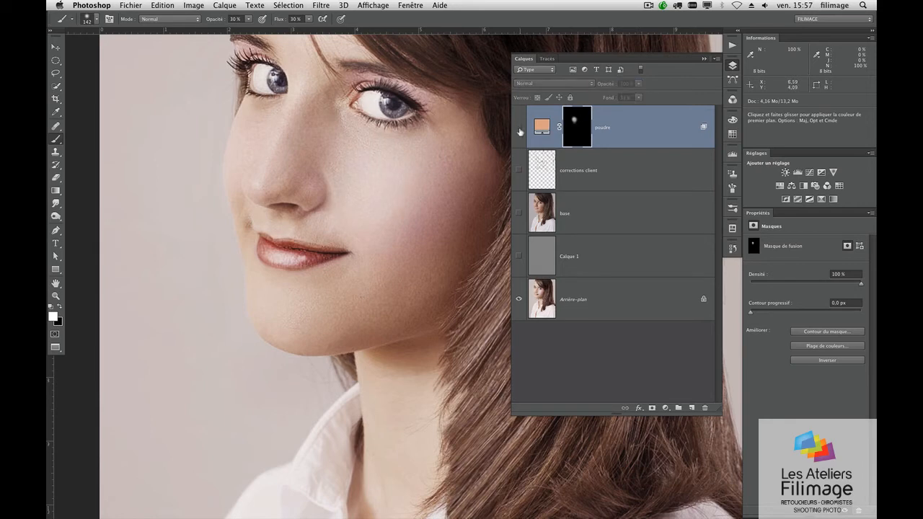
click(519, 129)
click(519, 129)
click(519, 129)
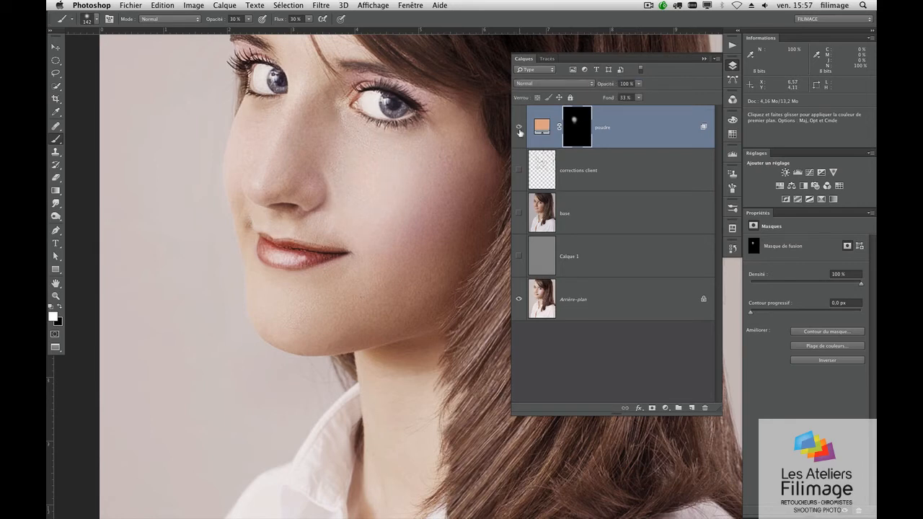
click(519, 129)
click(519, 129)
mouse_move(395, 183)
mouse_down()
mouse_move(366, 176)
mouse_move(383, 169)
mouse_up()
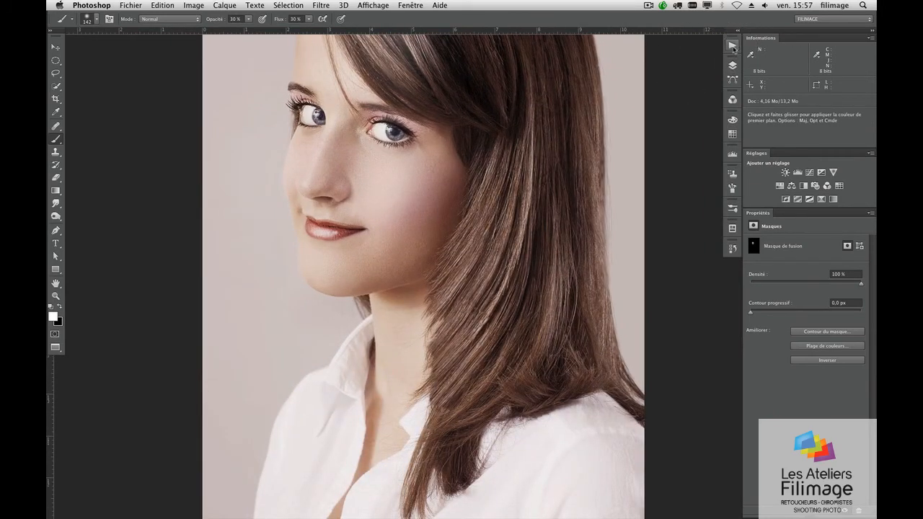
Step: Run the Oeil ++ clair action to add a masked lightening layer, and paint the effect over the eye nearest the hair
click(732, 48)
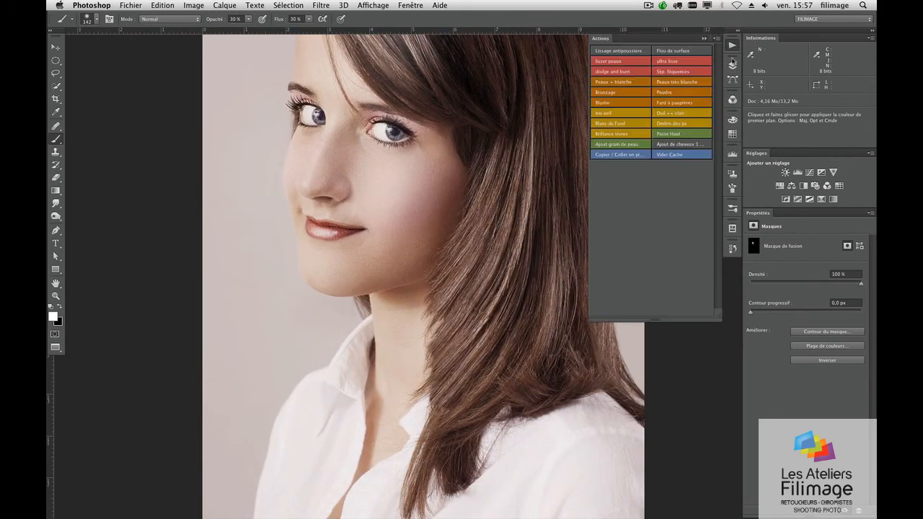
click(662, 115)
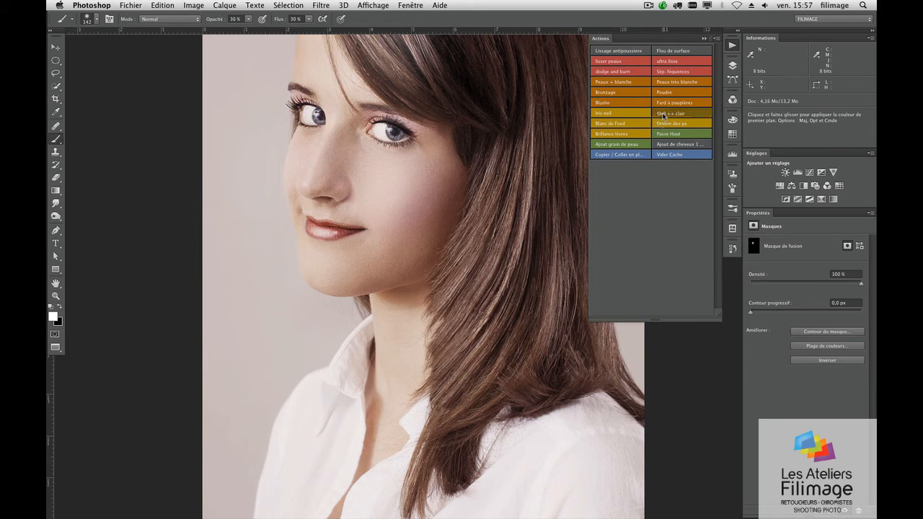
click(731, 65)
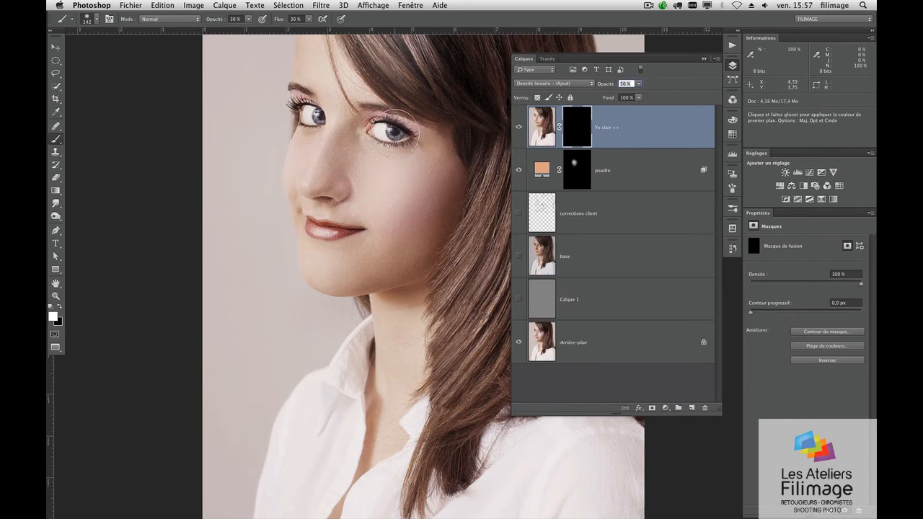
key(F7)
drag(391, 124, 433, 127)
Step: Repeatedly undo and redo the brush stroke to compare the eye with and without the lightening
key(super+z)
key(super+z)
key(super+z)
key(super+z)
key(super+z)
key(super+z)
key(super+z)
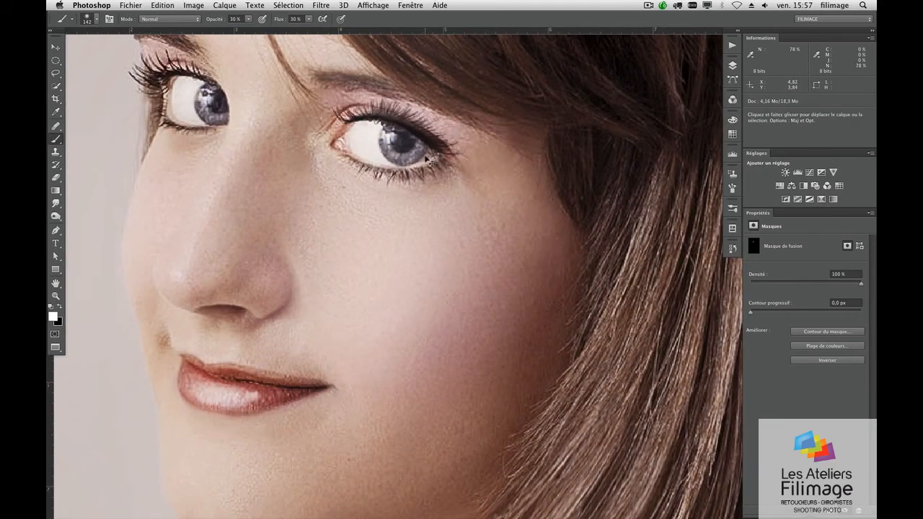
click(732, 44)
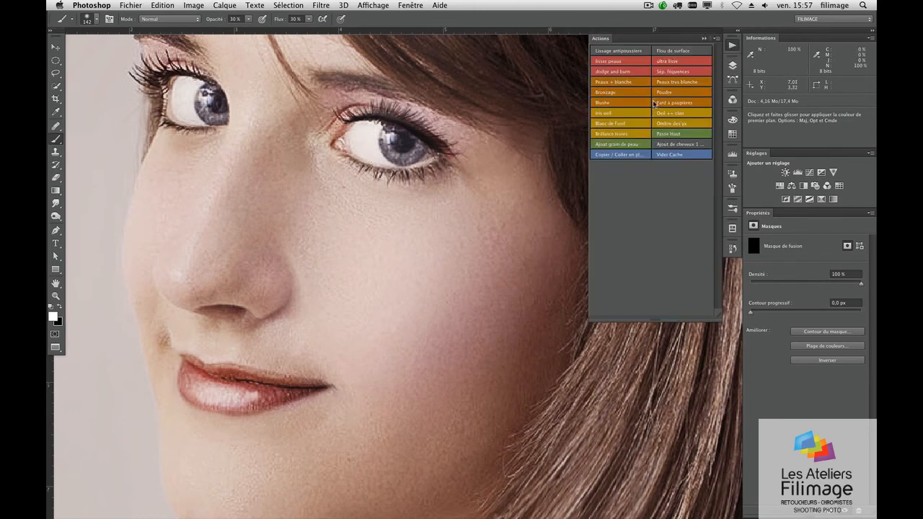
key(super+z)
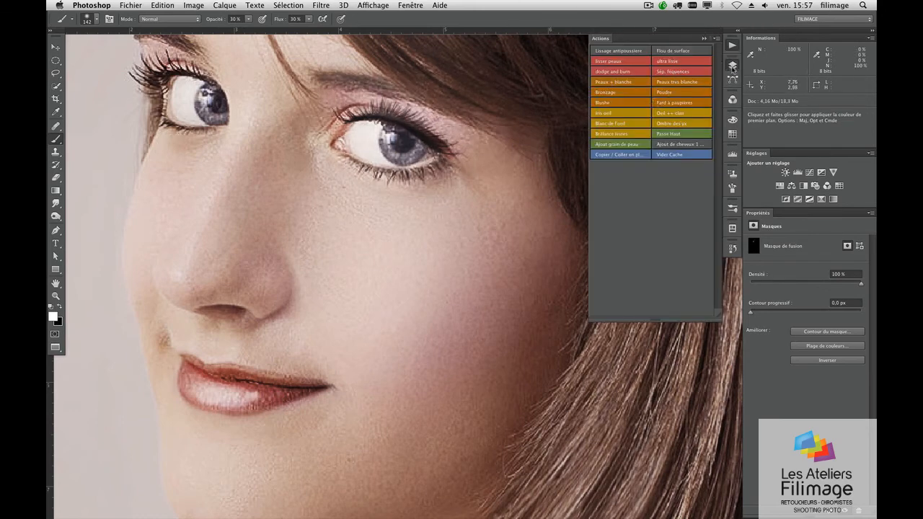
Step: Delete the Yx clair ++ and poudre layers together and return to a view of the whole portrait
click(732, 65)
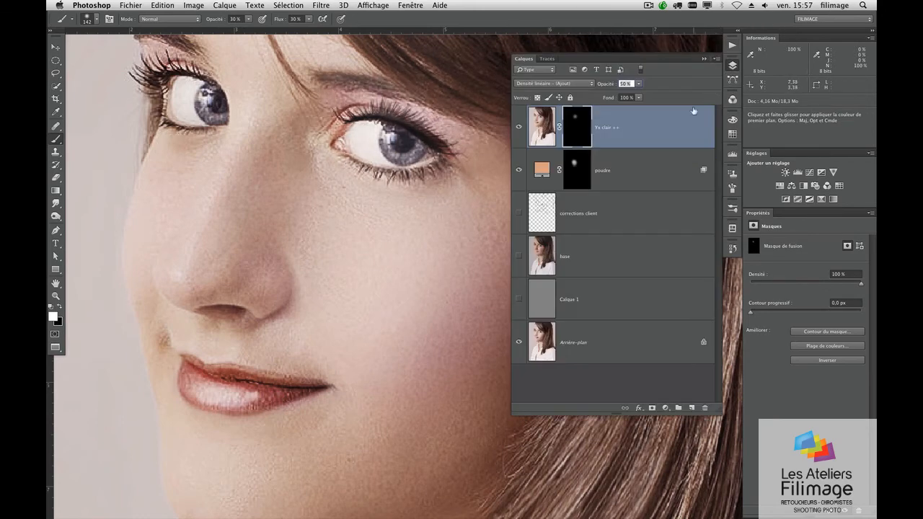
shift+click(606, 182)
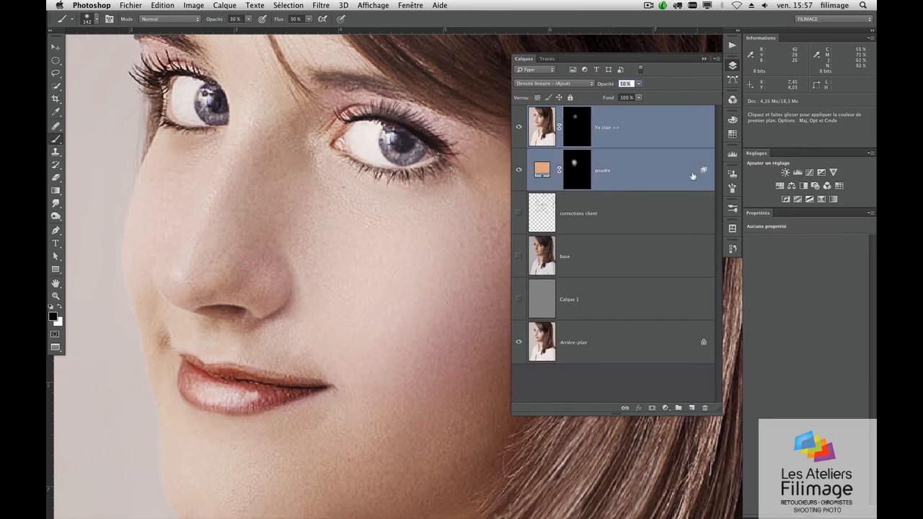
key(BackSpace)
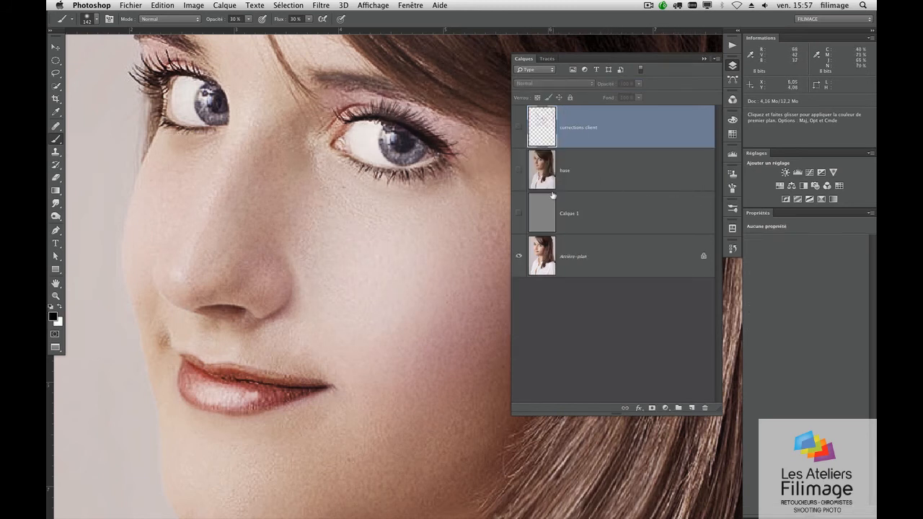
alt+click(392, 227)
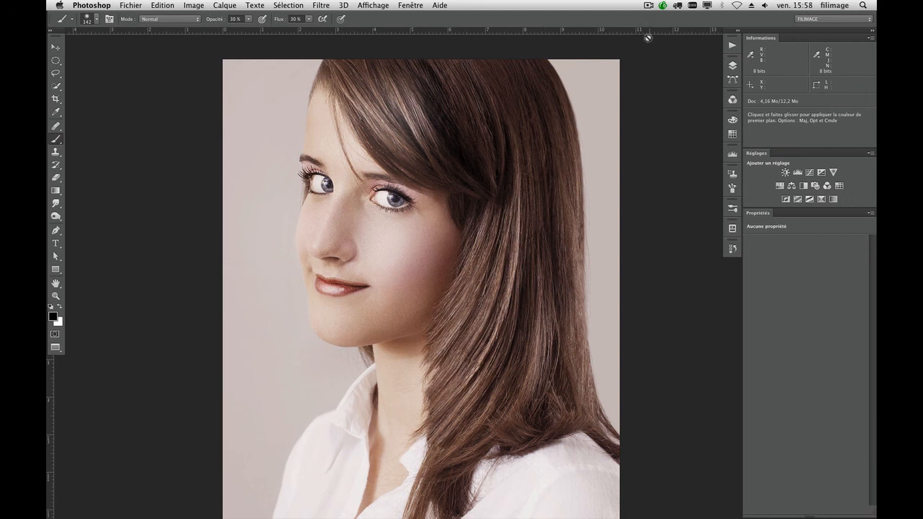
click(649, 6)
click(654, 20)
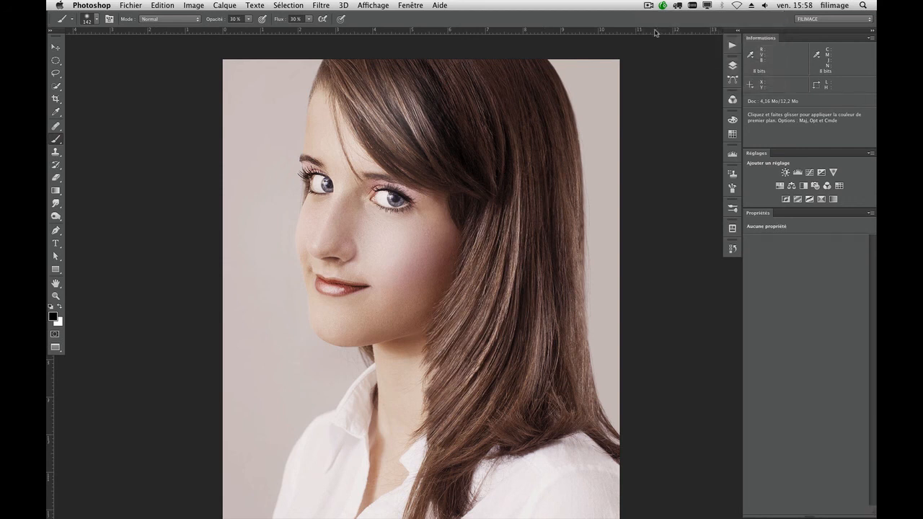